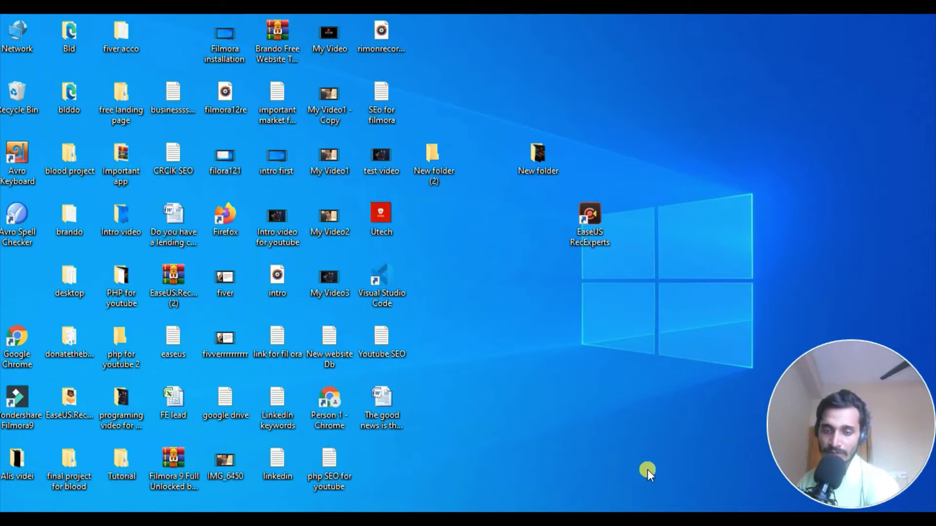
Switch to the Notepad note and select the entire Google Drive sharing link
{"action": "key", "text": "alt+Tab"}
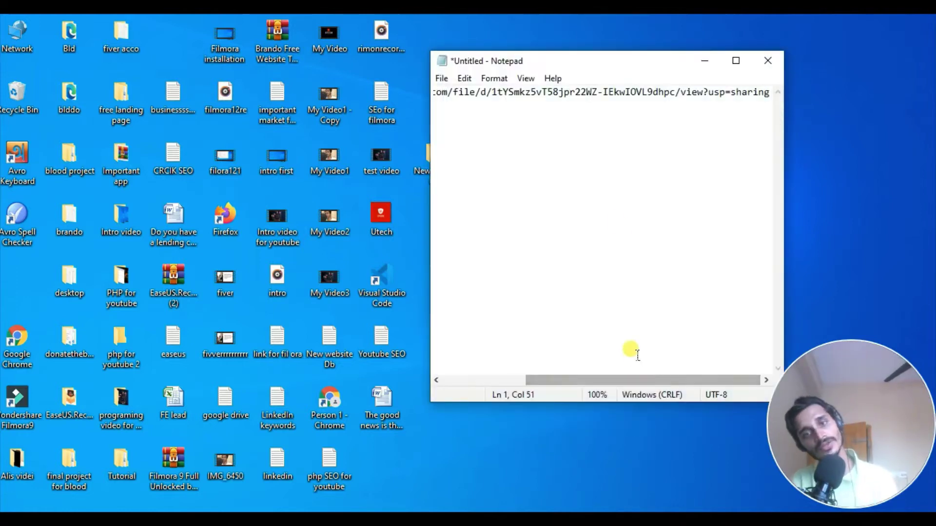
{"action": "key", "text": "ctrl+a"}
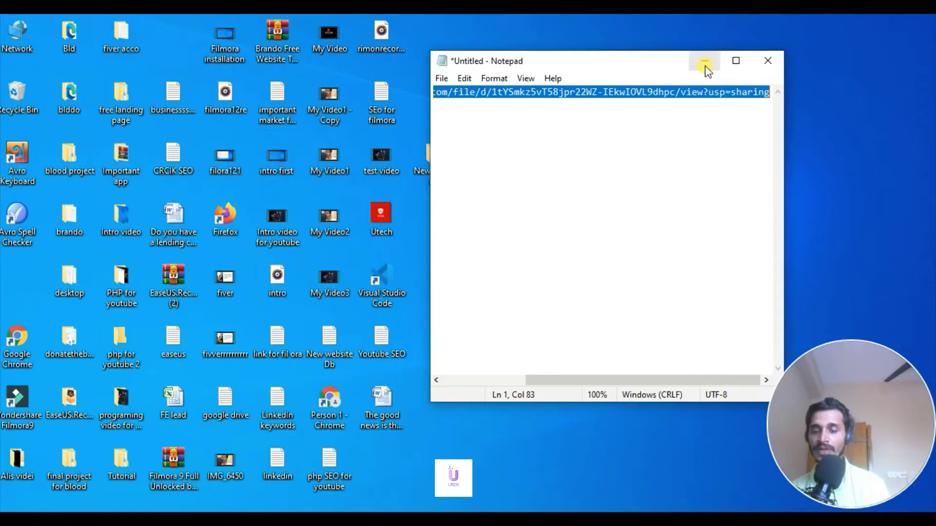
Open the copied Drive link to the EaseUS RecExperts .rar in a new Chrome tab
{"action": "left_click", "coordinate": [705, 62]}
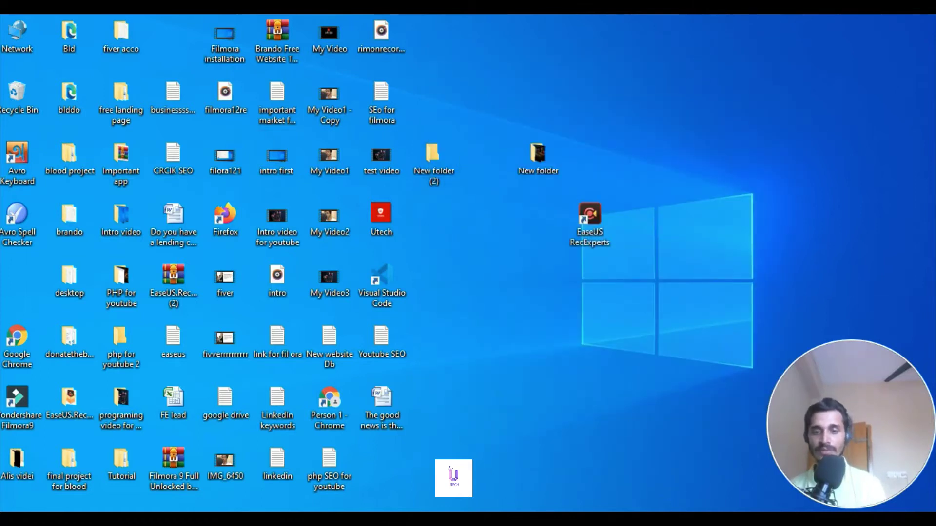
{"action": "left_click", "coordinate": [534, 504]}
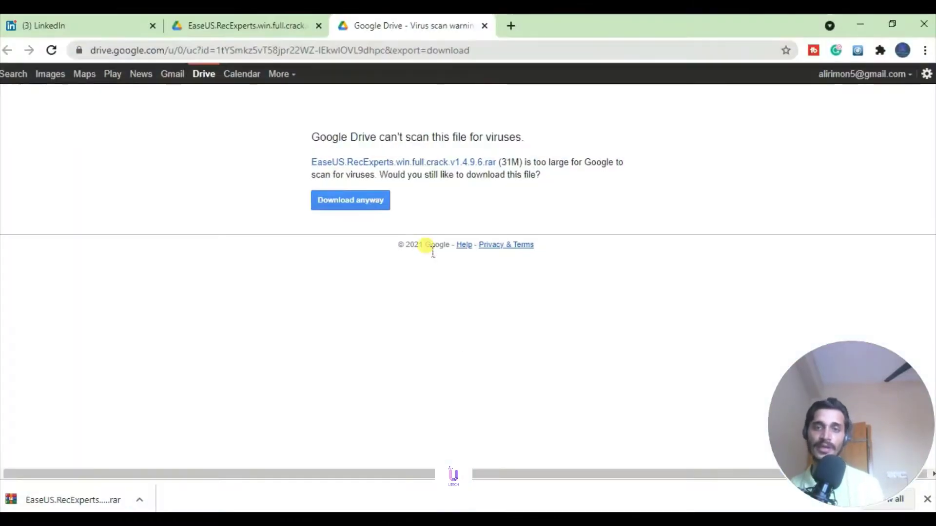
{"action": "left_click", "coordinate": [507, 26]}
{"action": "left_click", "coordinate": [265, 49]}
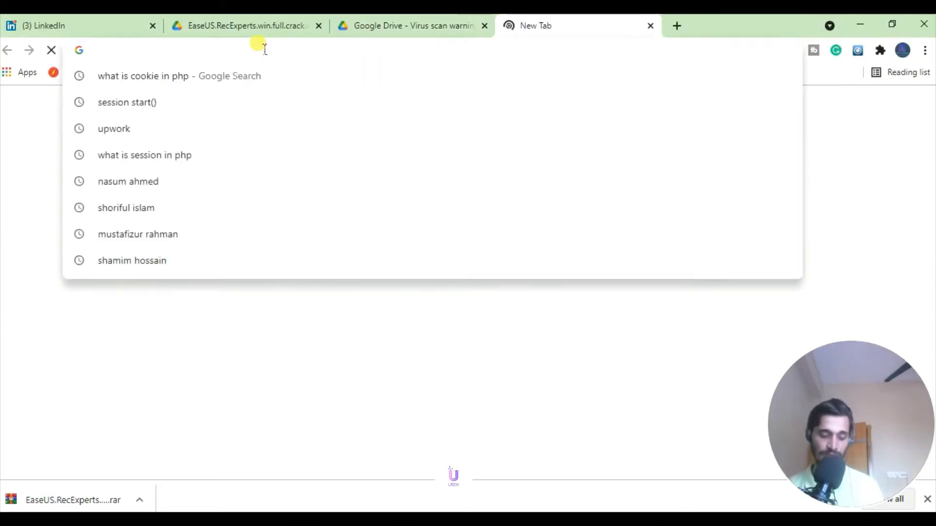
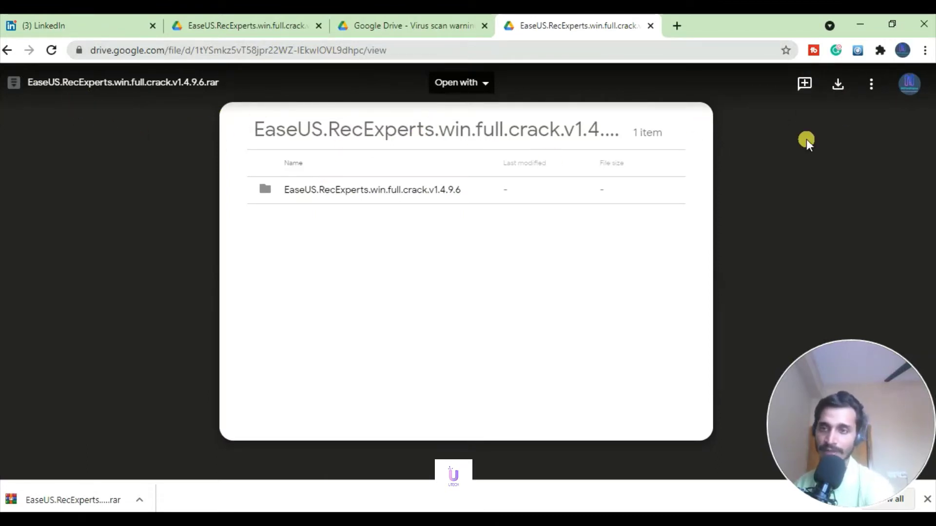
Download the 31M EaseUS RecExperts .rar from the Drive preview toolbar
{"action": "left_click", "coordinate": [839, 87]}
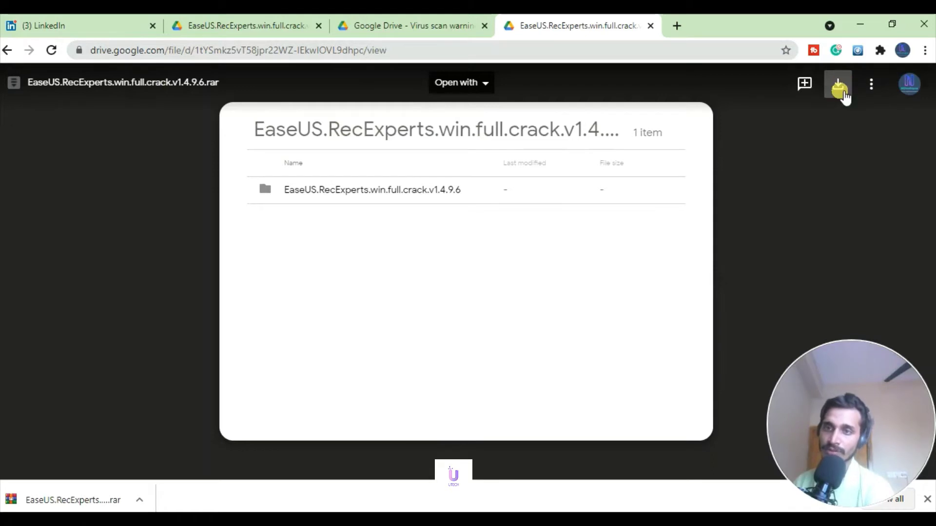
{"action": "left_click", "coordinate": [842, 88]}
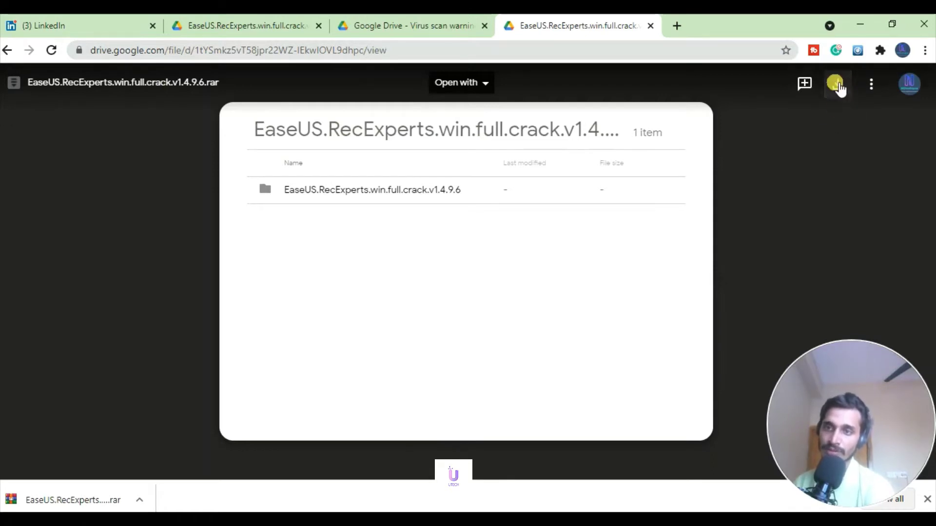
{"action": "left_click", "coordinate": [837, 86]}
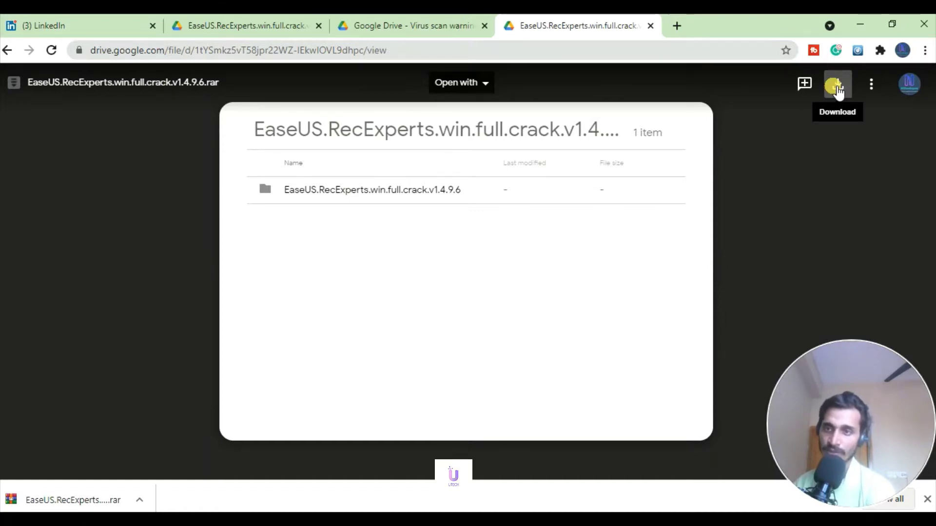
{"action": "left_click", "coordinate": [837, 90]}
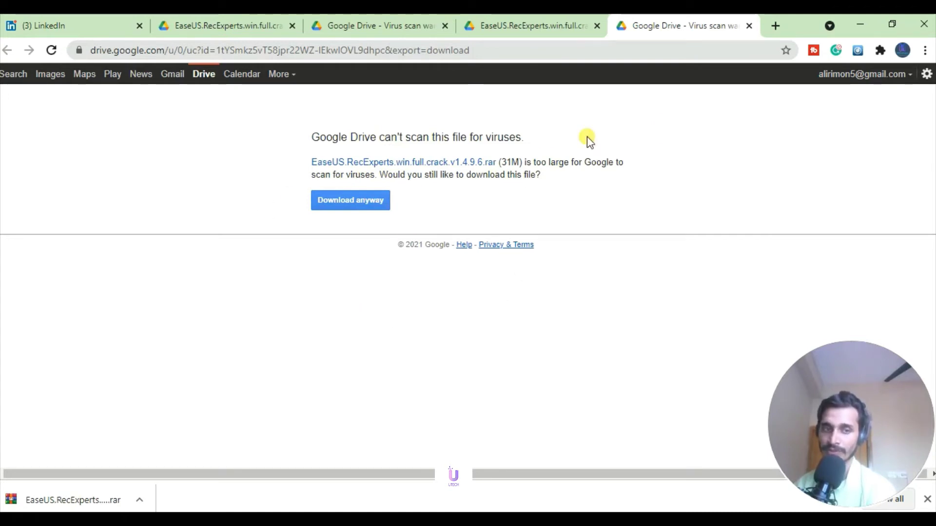
Copy the EaseUS.RecExperts .rar from the Downloads folder, then minimize Explorer
{"action": "left_click", "coordinate": [860, 29]}
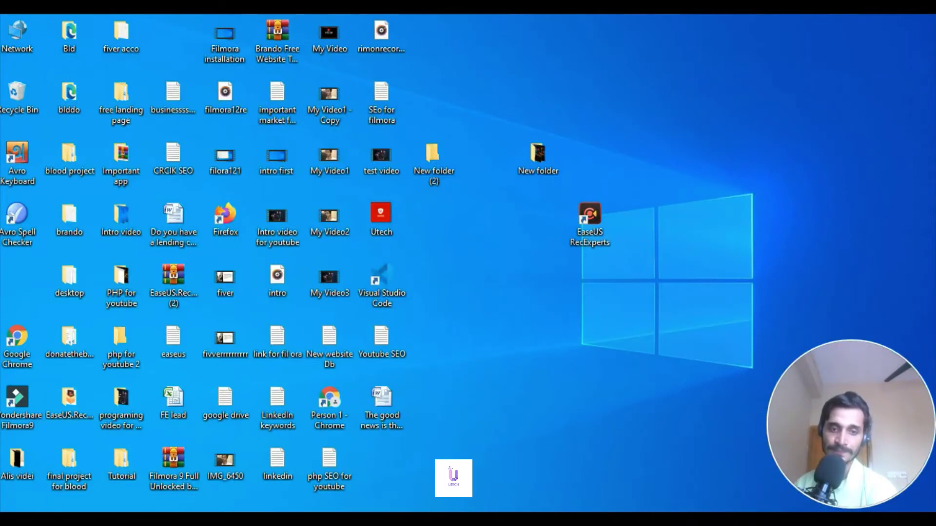
{"action": "mouse_move", "coordinate": [349, 511]}
{"action": "left_click", "coordinate": [120, 485]}
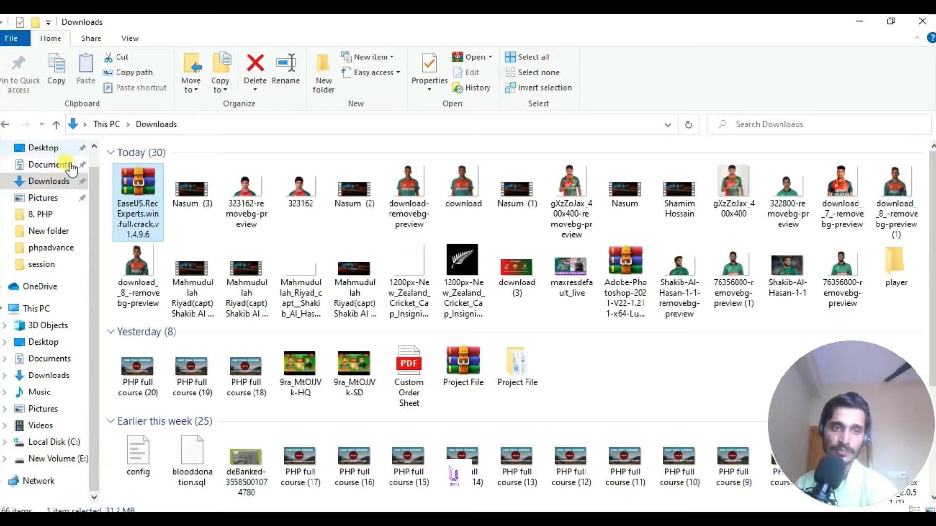
{"action": "left_click", "coordinate": [167, 197]}
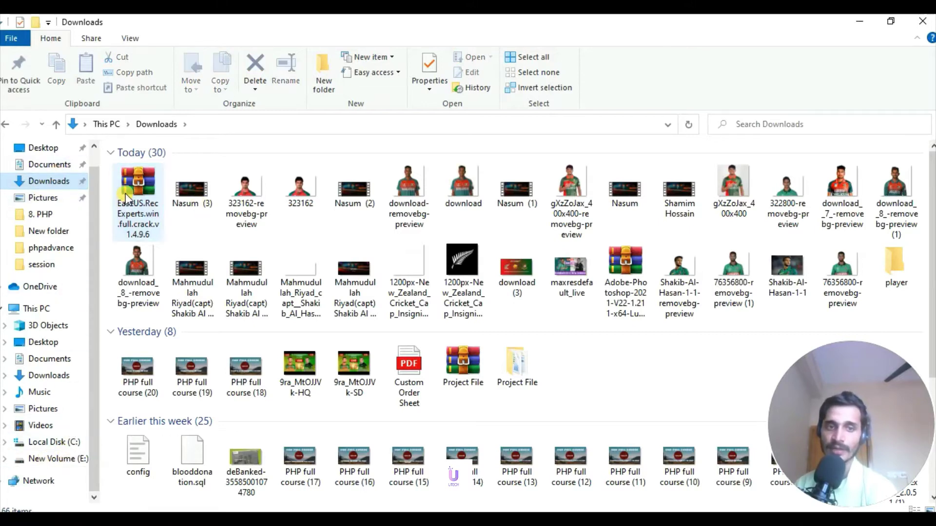
{"action": "right_click", "coordinate": [126, 197]}
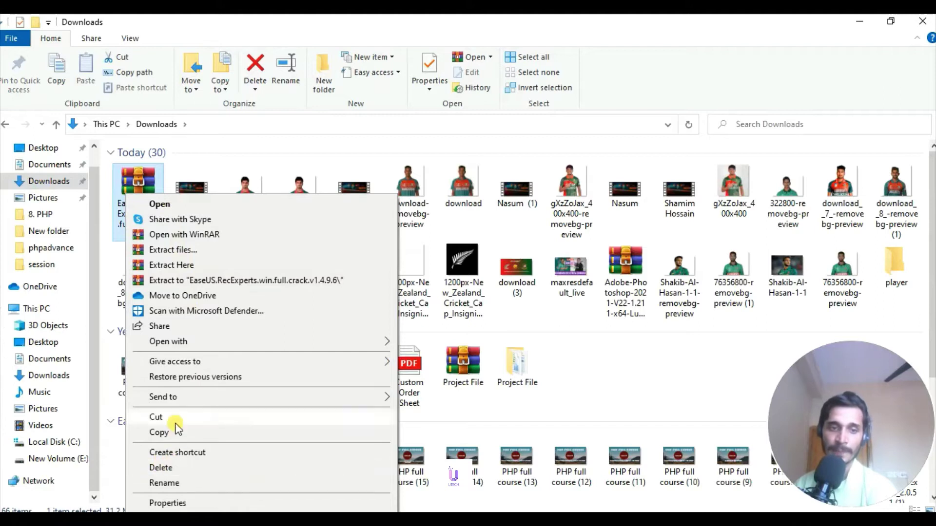
{"action": "left_click", "coordinate": [158, 433]}
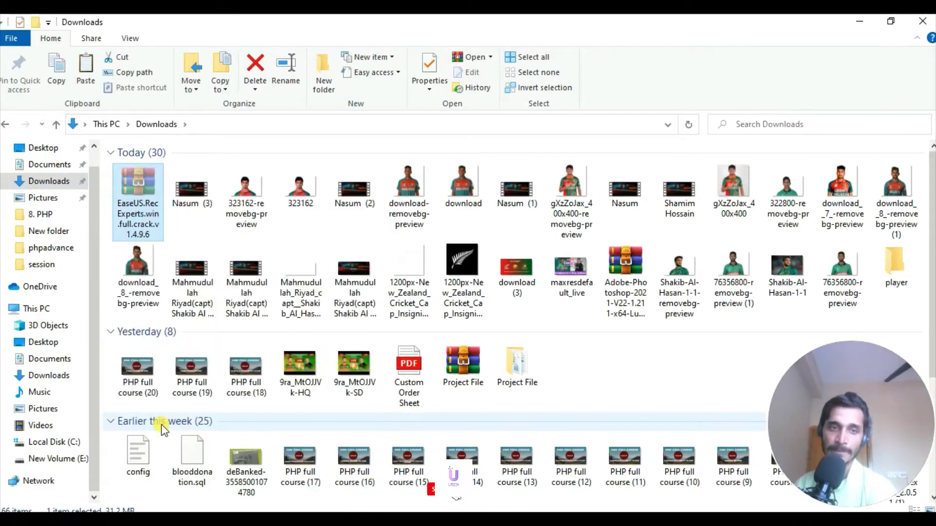
{"action": "left_click", "coordinate": [162, 425]}
{"action": "right_click", "coordinate": [138, 193]}
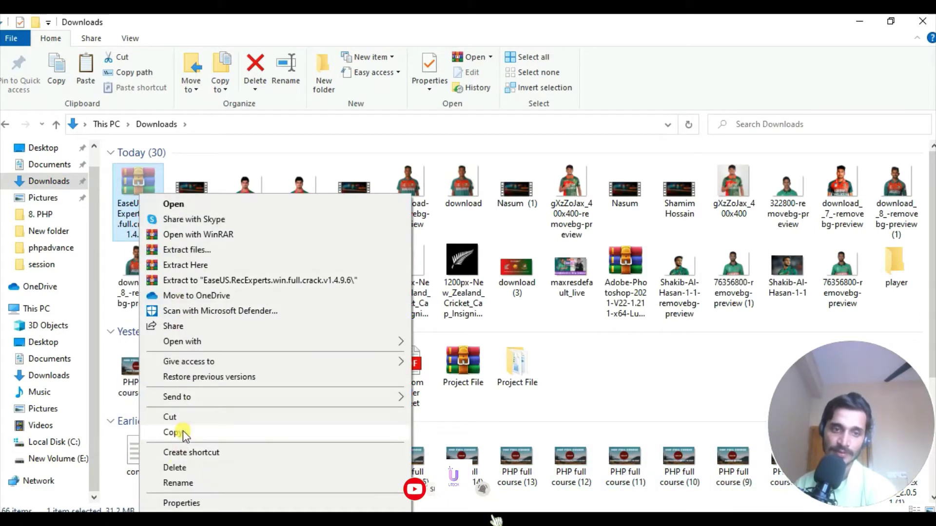
{"action": "left_click", "coordinate": [183, 431]}
{"action": "left_click", "coordinate": [859, 21]}
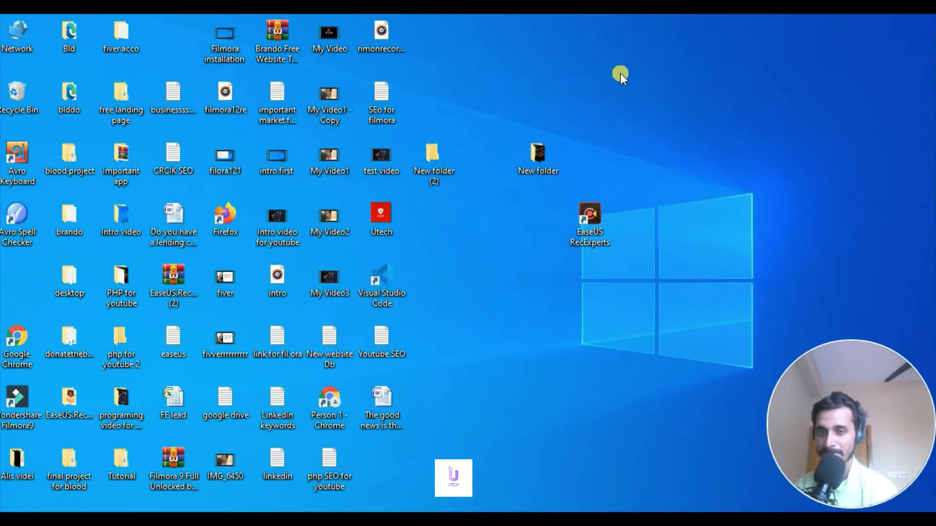
Paste the EaseUS archive into New folder (2) on the desktop
{"action": "double_click", "coordinate": [425, 173]}
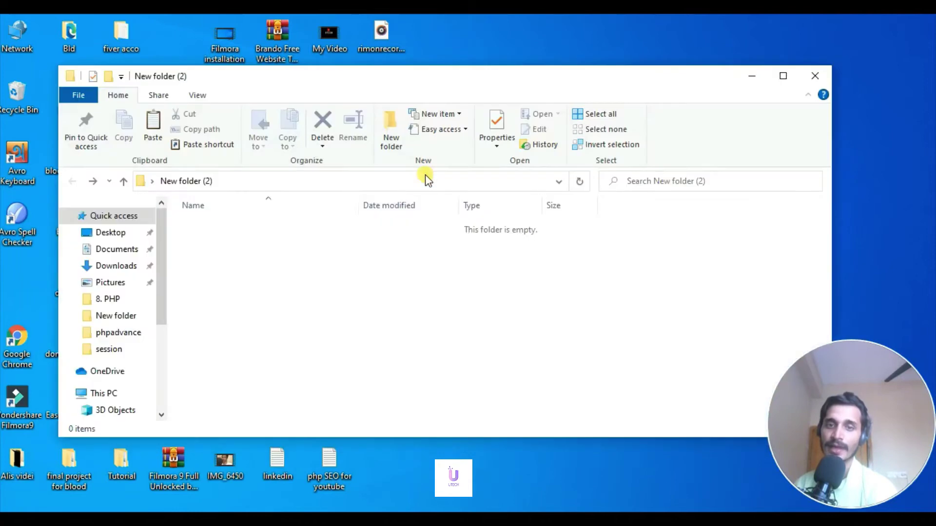
{"action": "right_click", "coordinate": [251, 248]}
{"action": "left_click", "coordinate": [302, 344]}
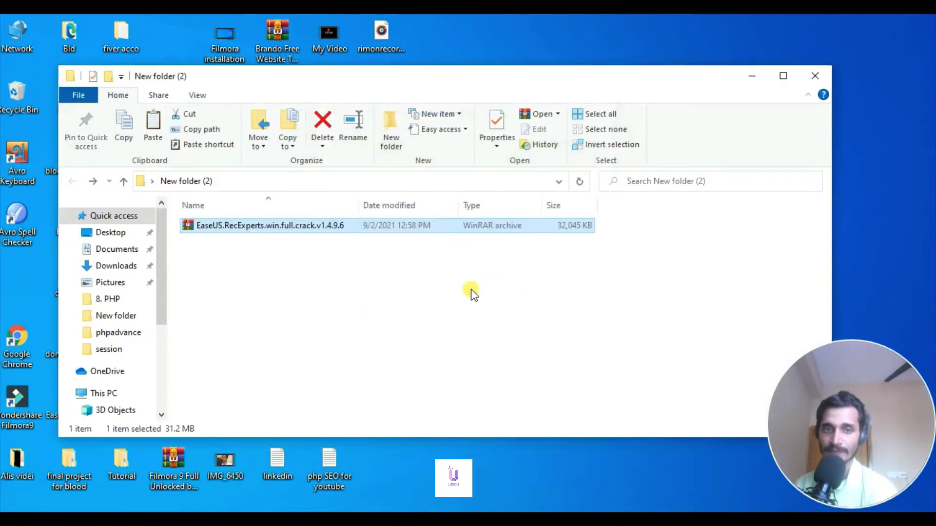
Extract the EaseUS archive into New folder (2) alongside the .rar
{"action": "left_click", "coordinate": [471, 292]}
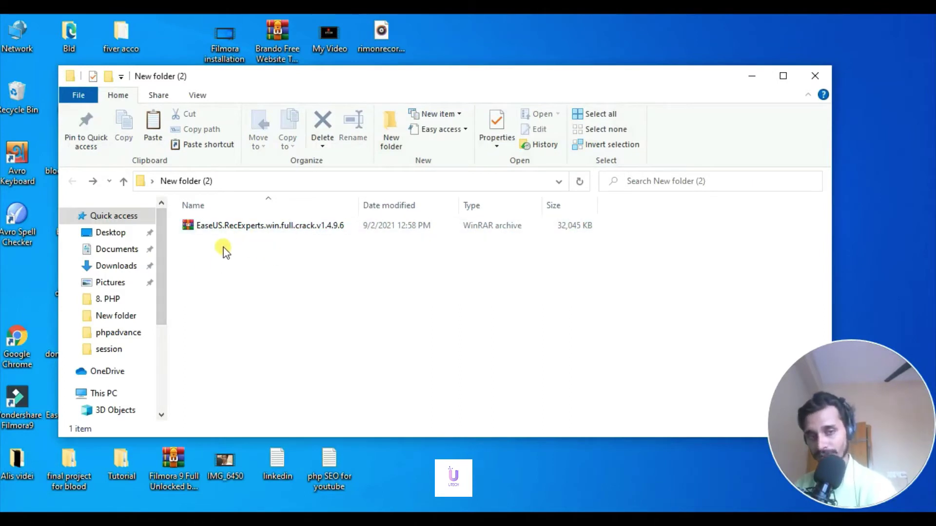
{"action": "right_click", "coordinate": [245, 226]}
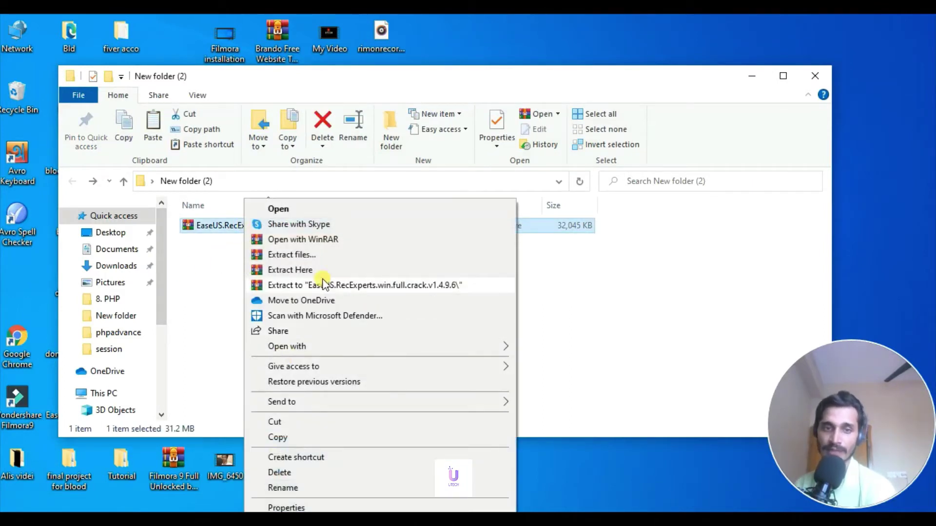
{"action": "left_click", "coordinate": [311, 268]}
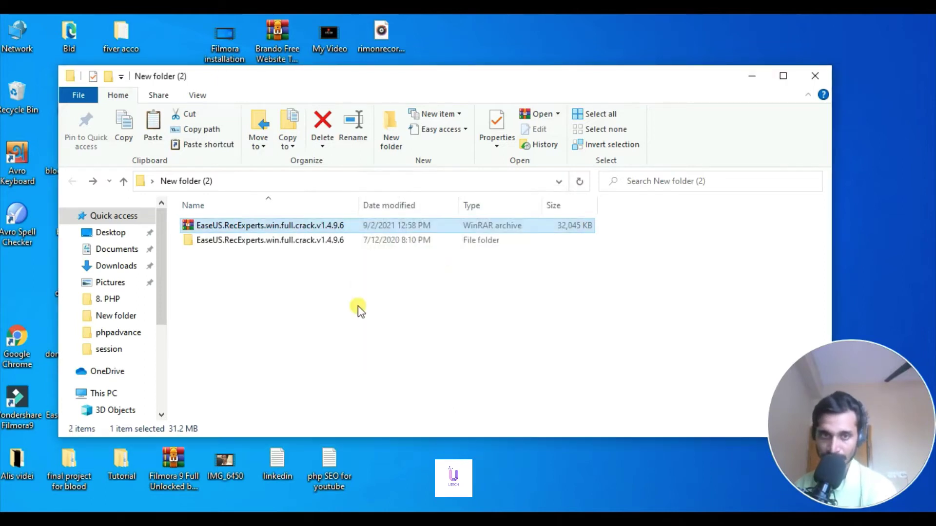
Open the extracted EaseUS.RecExperts.win.full.crack.v1.4.9.6 folder and delete the tehnic.net shortcut
{"action": "left_click", "coordinate": [216, 244]}
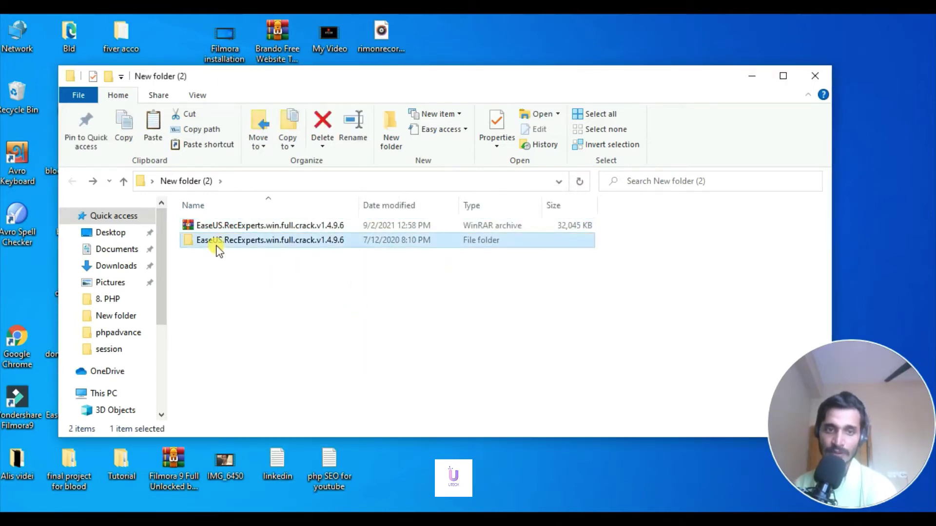
{"action": "double_click", "coordinate": [216, 244]}
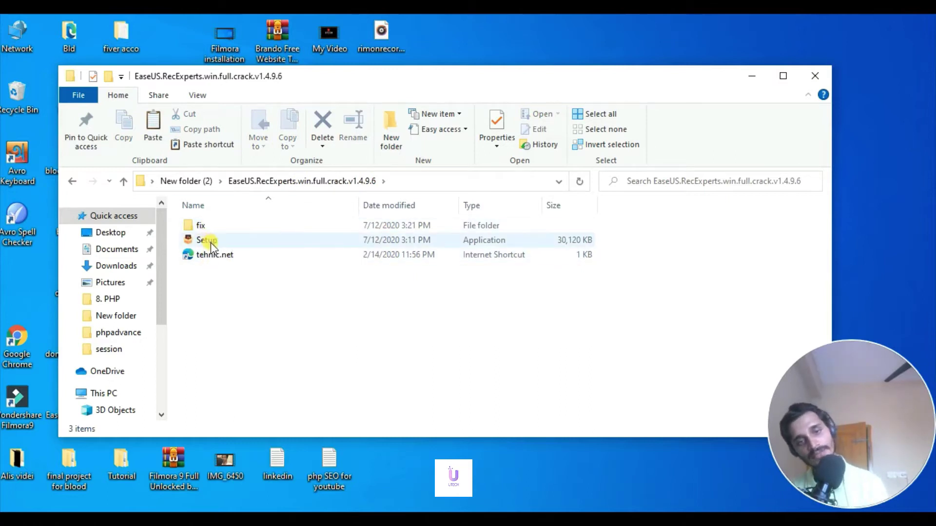
{"action": "left_click", "coordinate": [210, 257]}
{"action": "right_click", "coordinate": [210, 258]}
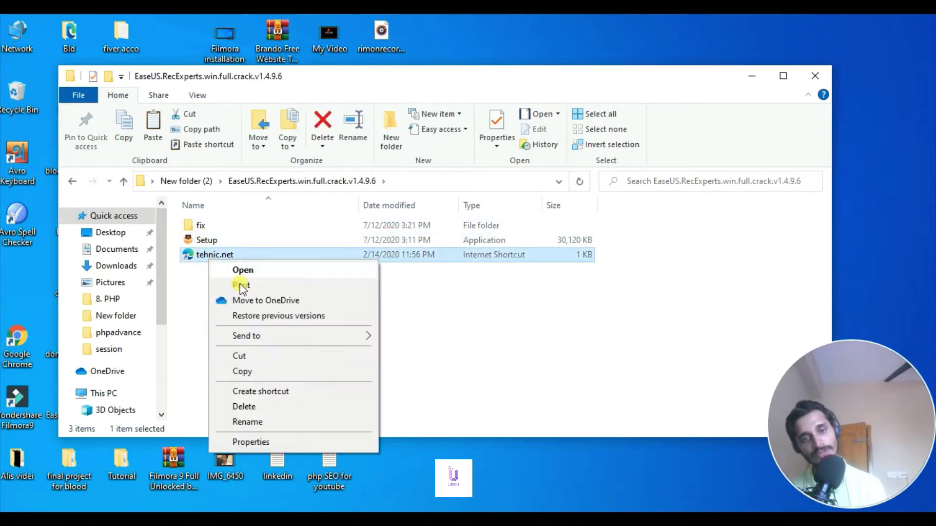
{"action": "left_click", "coordinate": [279, 412]}
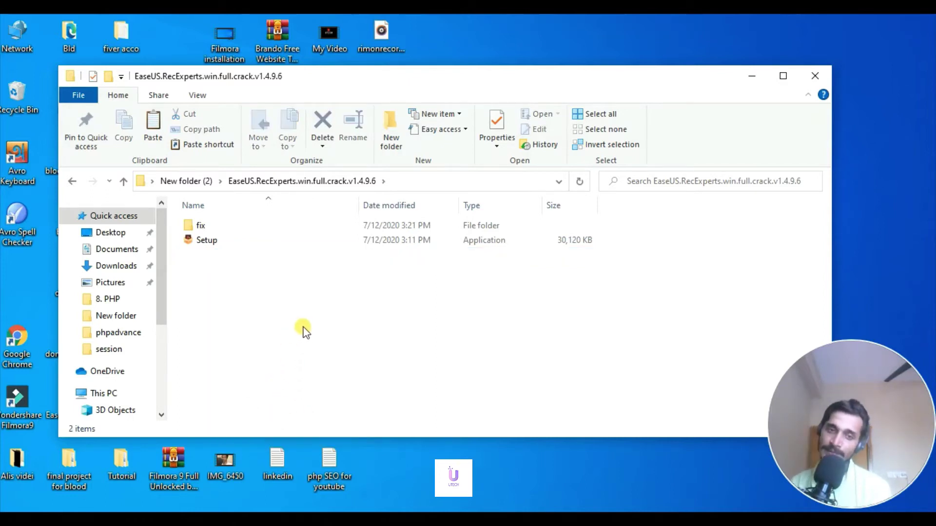
Select the 30,120 KB Setup application, then clear the selection
{"action": "left_click", "coordinate": [208, 244]}
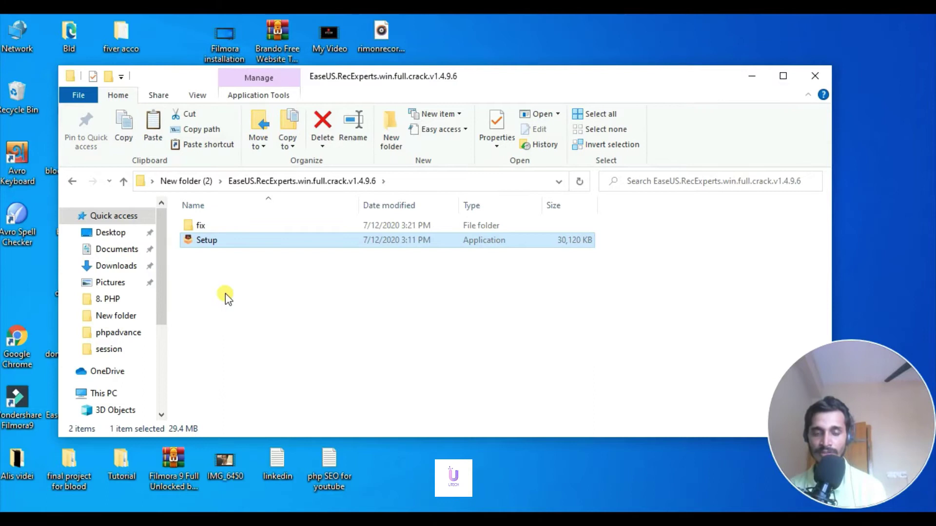
{"action": "left_click", "coordinate": [245, 280]}
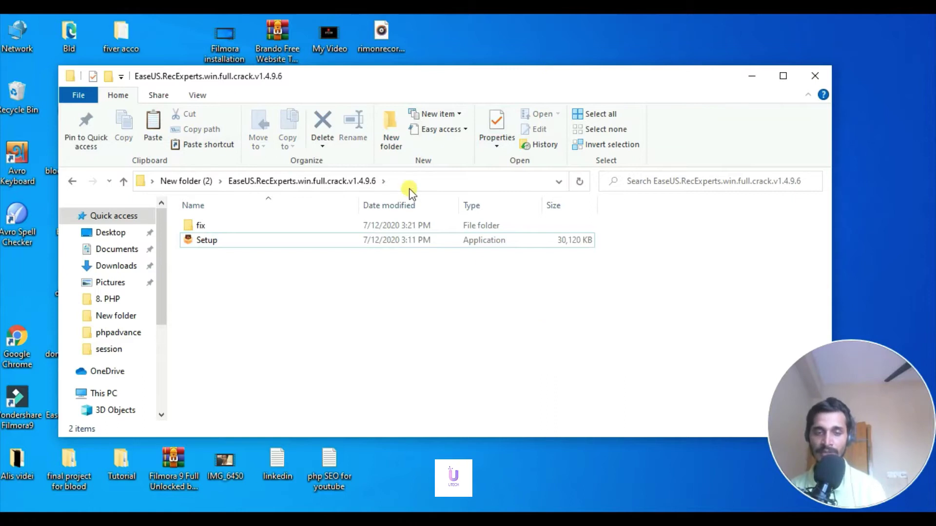
{"action": "left_click", "coordinate": [207, 241]}
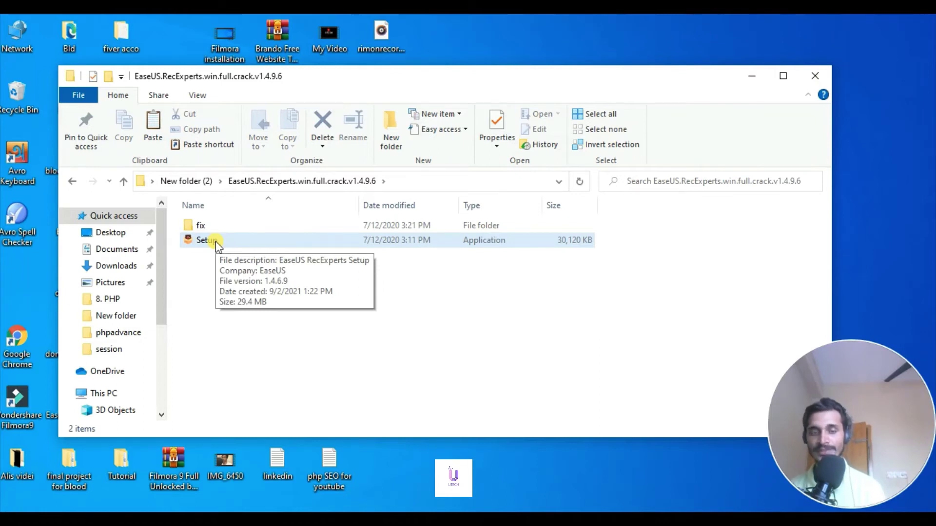
{"action": "left_click", "coordinate": [174, 240]}
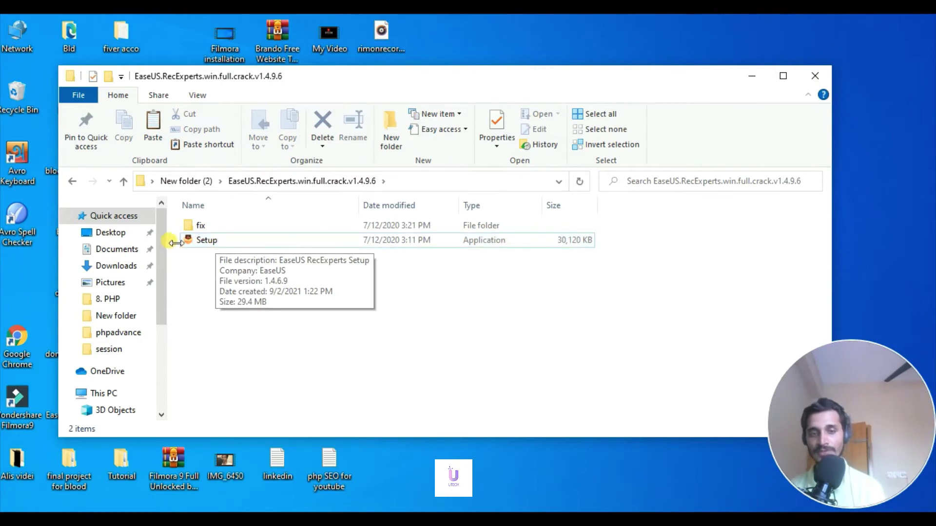
Copy all five files from the fix folder and return to the Downloads window
{"action": "double_click", "coordinate": [216, 227]}
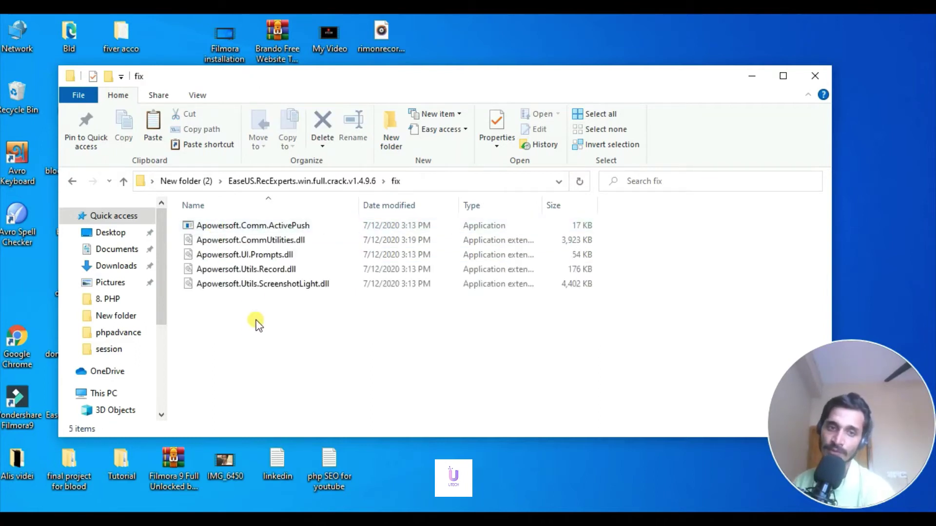
{"action": "left_click_drag", "start_coordinate": [258, 324], "coordinate": [246, 222]}
{"action": "left_click", "coordinate": [247, 353]}
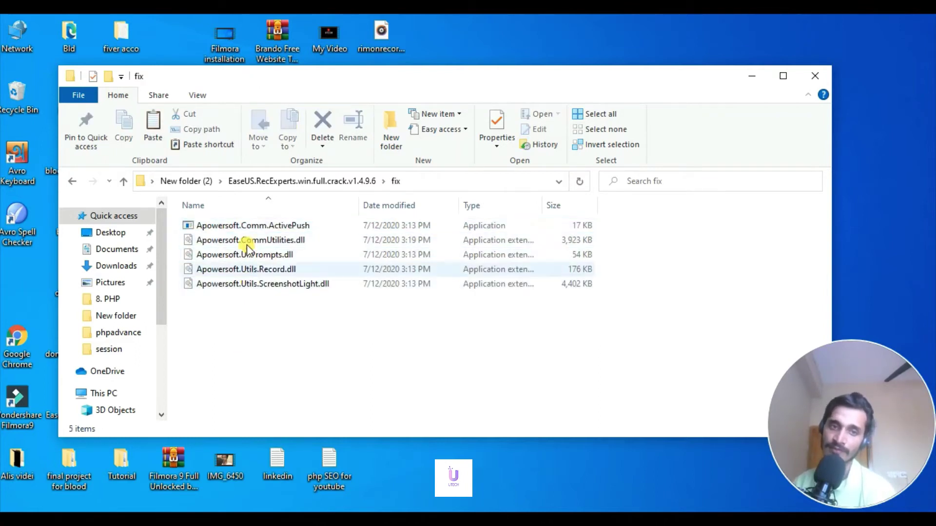
{"action": "left_click_drag", "start_coordinate": [253, 341], "coordinate": [245, 224]}
{"action": "right_click", "coordinate": [245, 224]}
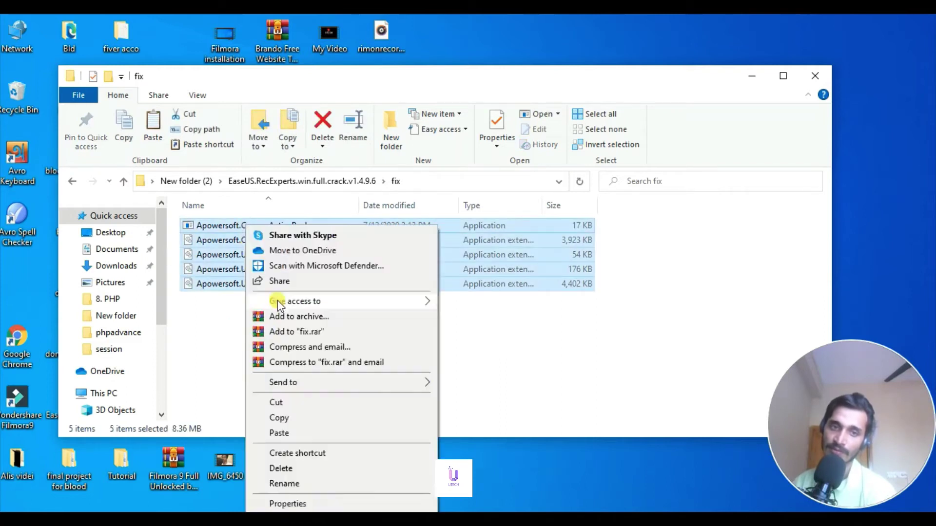
{"action": "left_click", "coordinate": [282, 418]}
{"action": "left_click", "coordinate": [496, 352]}
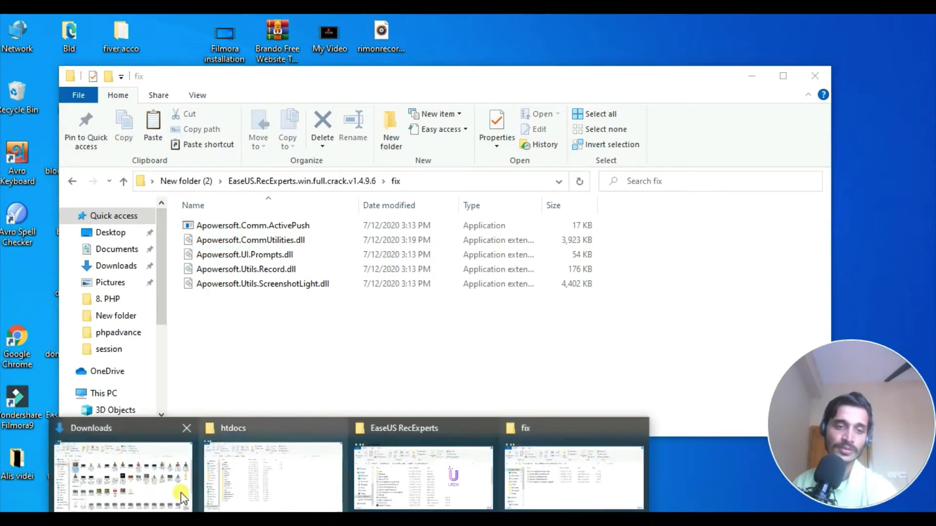
{"action": "left_click", "coordinate": [175, 492]}
Paste the fix files into C: > Program Files (x86) > EaseUS > EaseUS RecExperts
{"action": "left_click", "coordinate": [82, 444]}
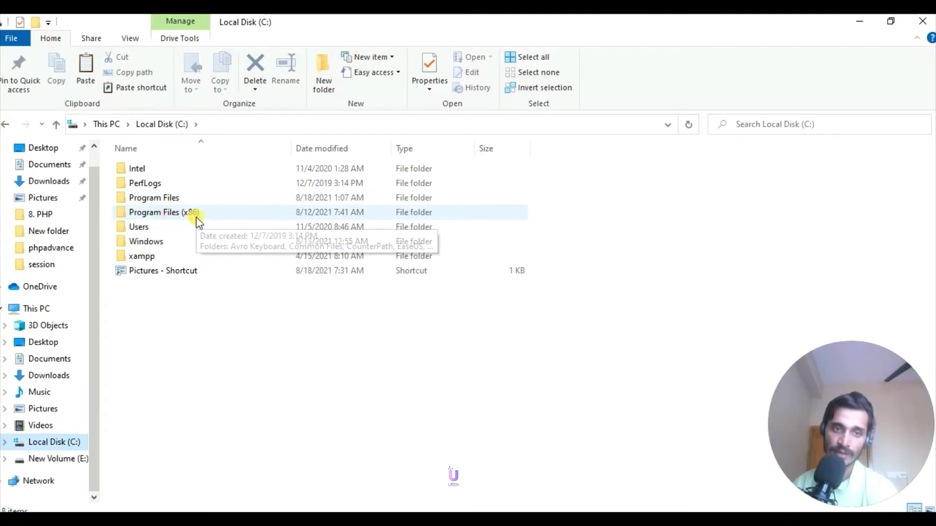
{"action": "double_click", "coordinate": [153, 212]}
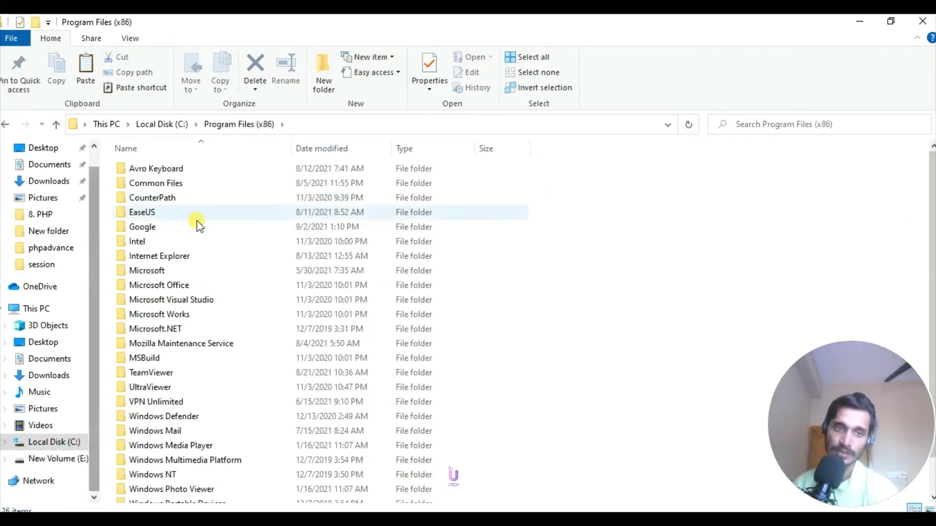
{"action": "left_click", "coordinate": [152, 213]}
{"action": "double_click", "coordinate": [152, 214]}
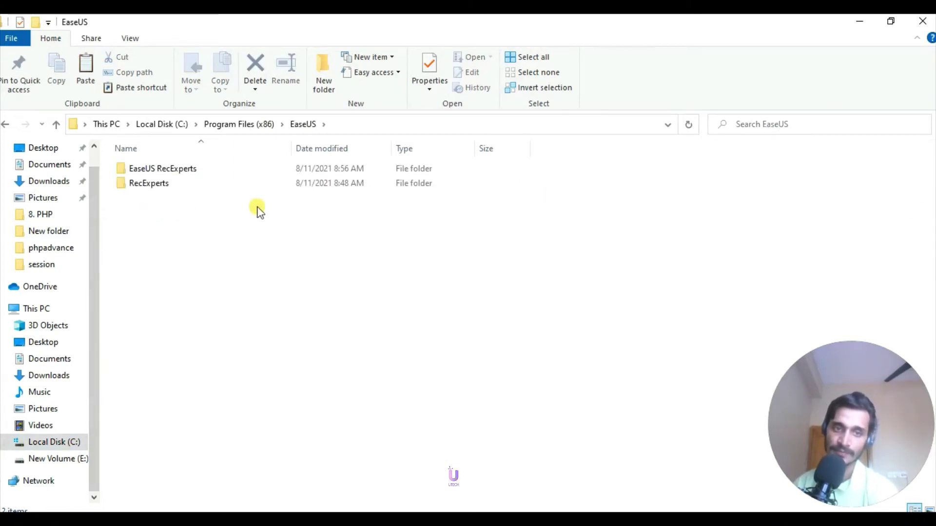
{"action": "double_click", "coordinate": [166, 169]}
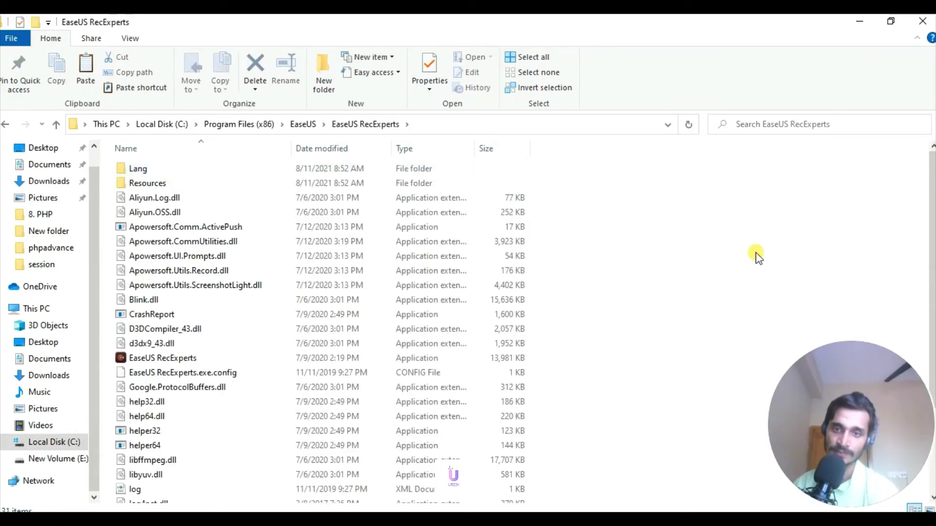
{"action": "right_click", "coordinate": [616, 222]}
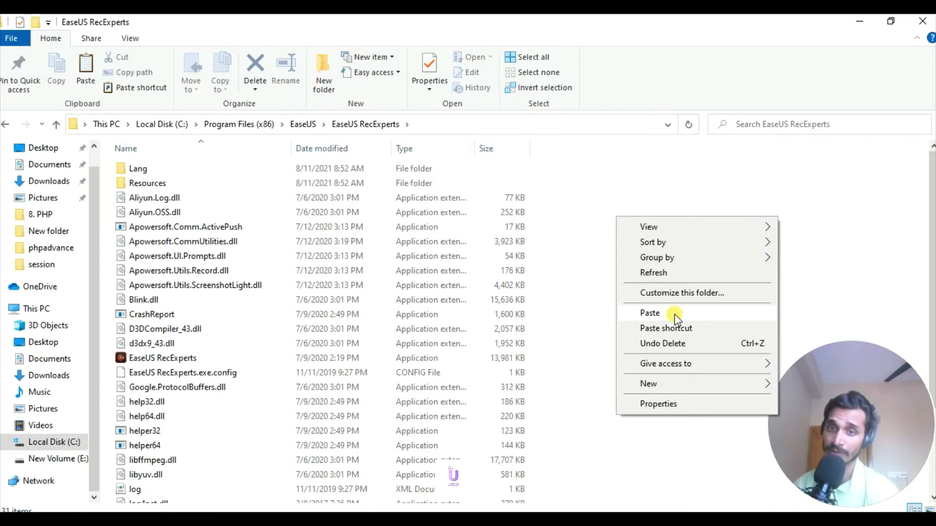
{"action": "left_click", "coordinate": [587, 189]}
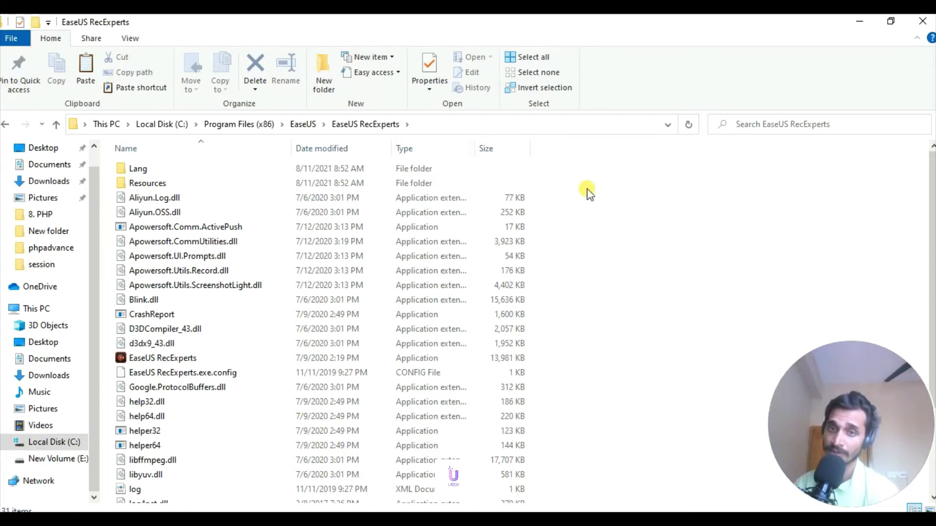
Minimize both Explorer windows and move the RecExperts recorder higher on the desktop
{"action": "left_click", "coordinate": [853, 22]}
{"action": "left_click", "coordinate": [748, 76]}
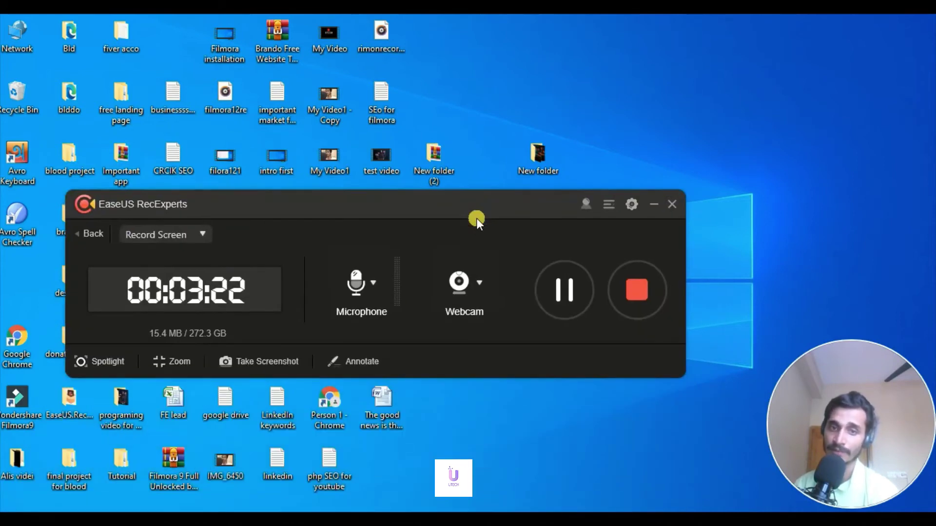
{"action": "left_click_drag", "start_coordinate": [405, 206], "coordinate": [462, 142]}
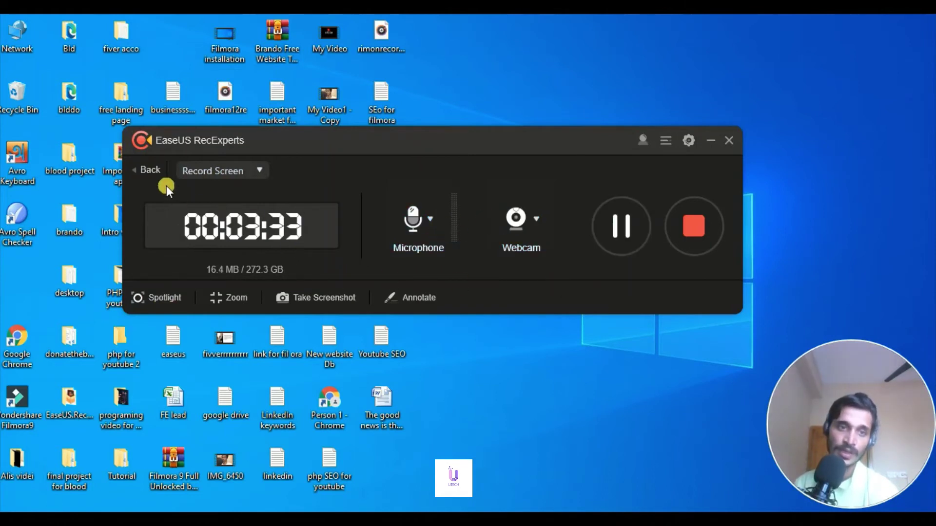
Open and close the Record Screen mode list three times
{"action": "left_click", "coordinate": [237, 174]}
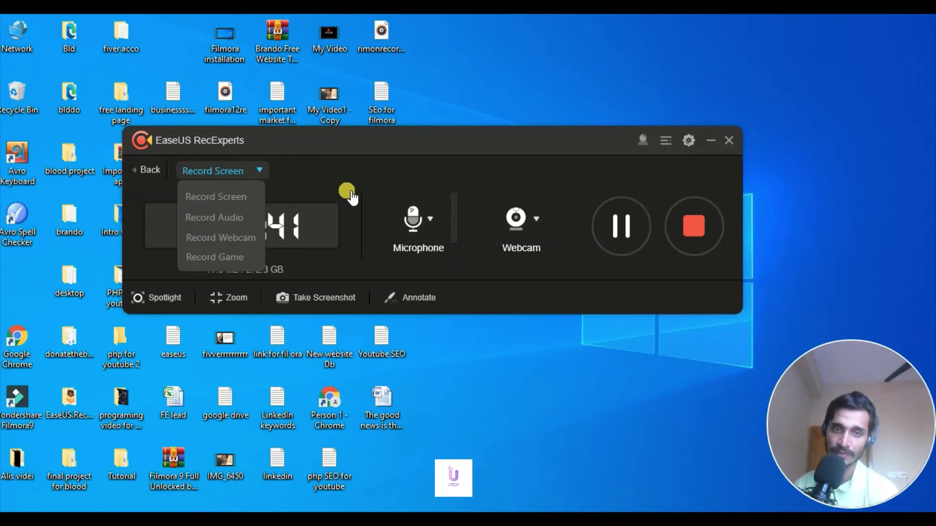
{"action": "left_click", "coordinate": [350, 170]}
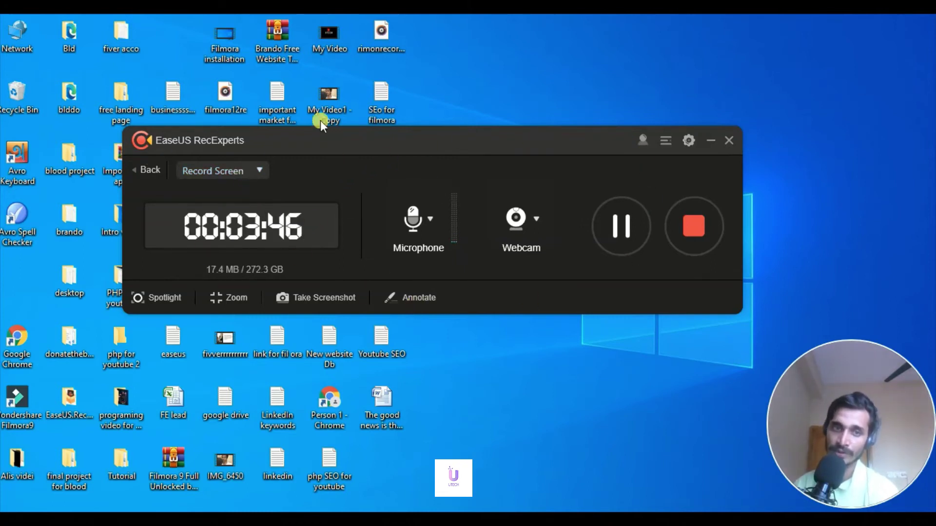
{"action": "left_click", "coordinate": [254, 170]}
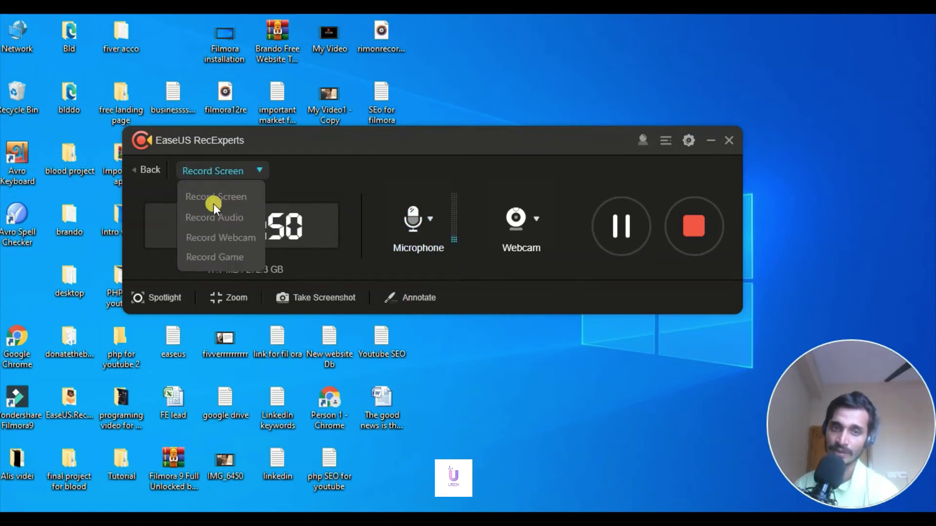
{"action": "left_click", "coordinate": [348, 172]}
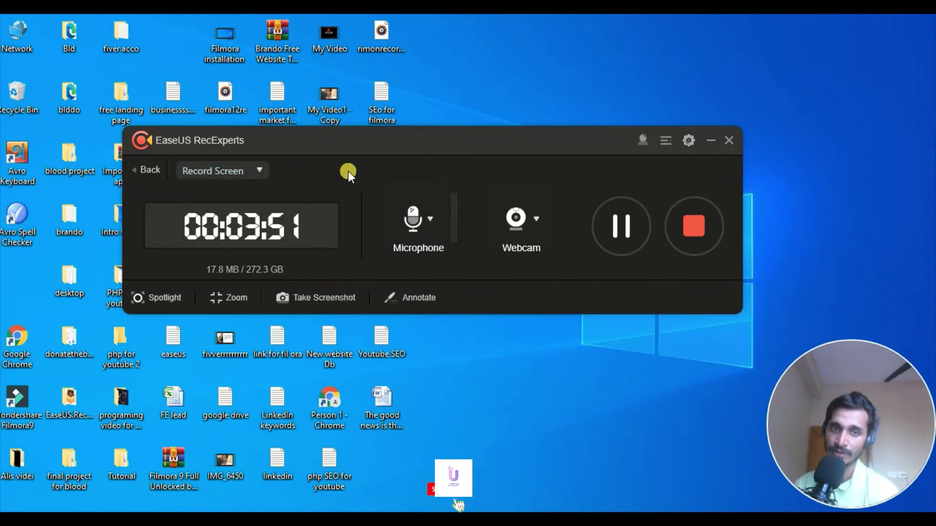
{"action": "left_click", "coordinate": [242, 171]}
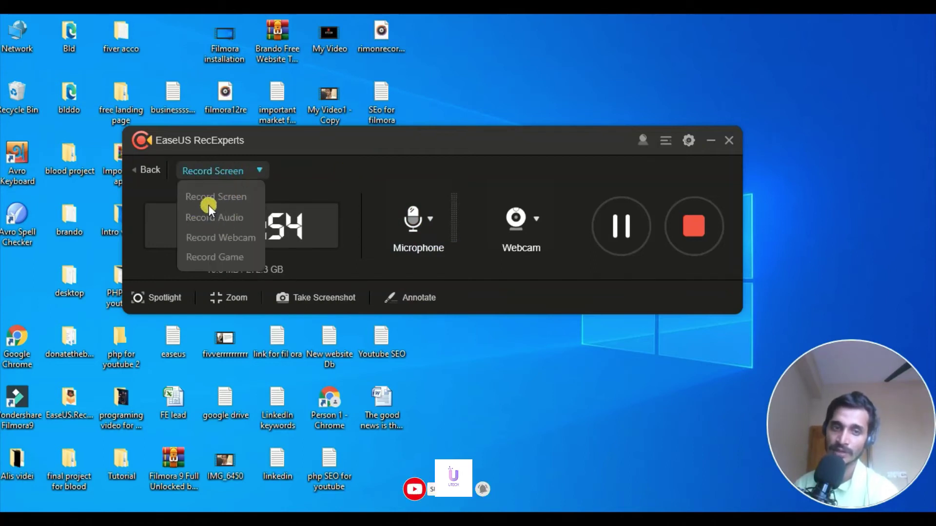
{"action": "left_click", "coordinate": [319, 174]}
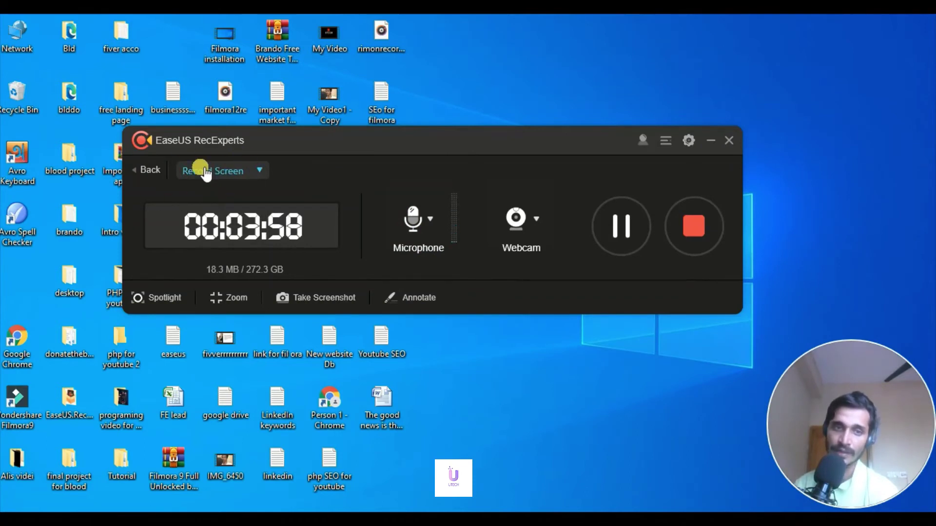
{"action": "left_click", "coordinate": [428, 215]}
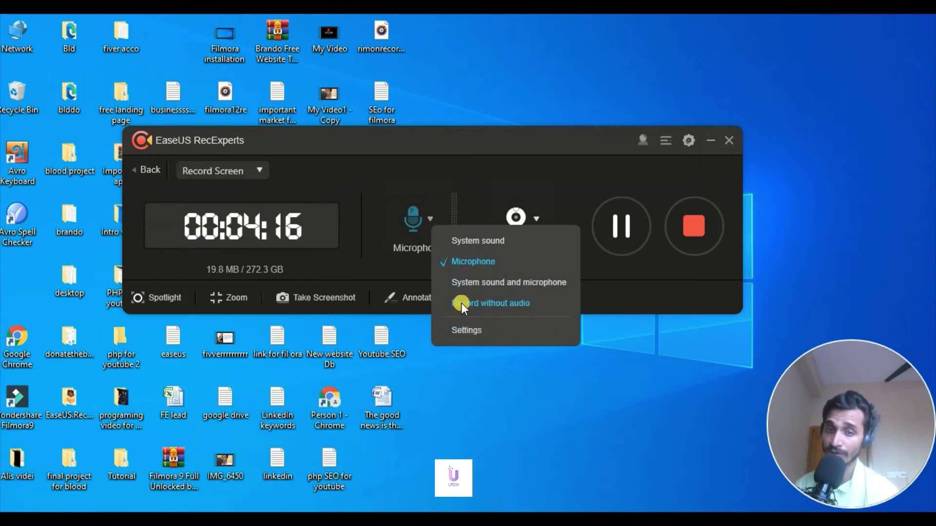
{"action": "left_click", "coordinate": [458, 329]}
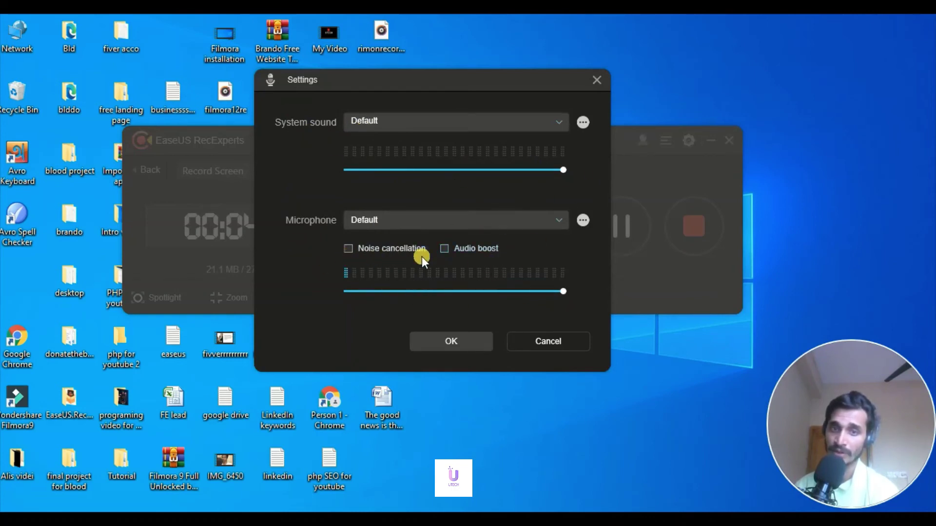
{"action": "left_click", "coordinate": [451, 340]}
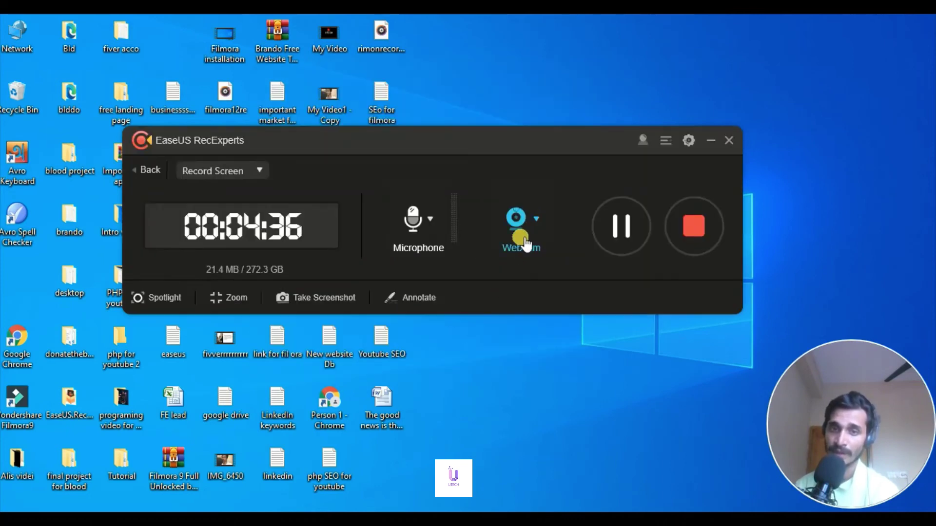
Keep HP HD Webcam as the web camera in webcam Settings and close the dialog
{"action": "left_click", "coordinate": [536, 229]}
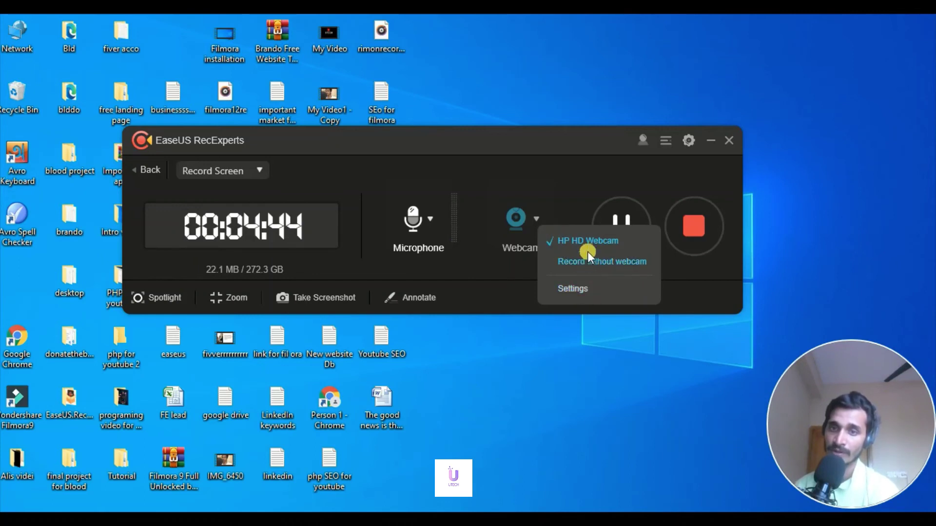
{"action": "left_click", "coordinate": [577, 295]}
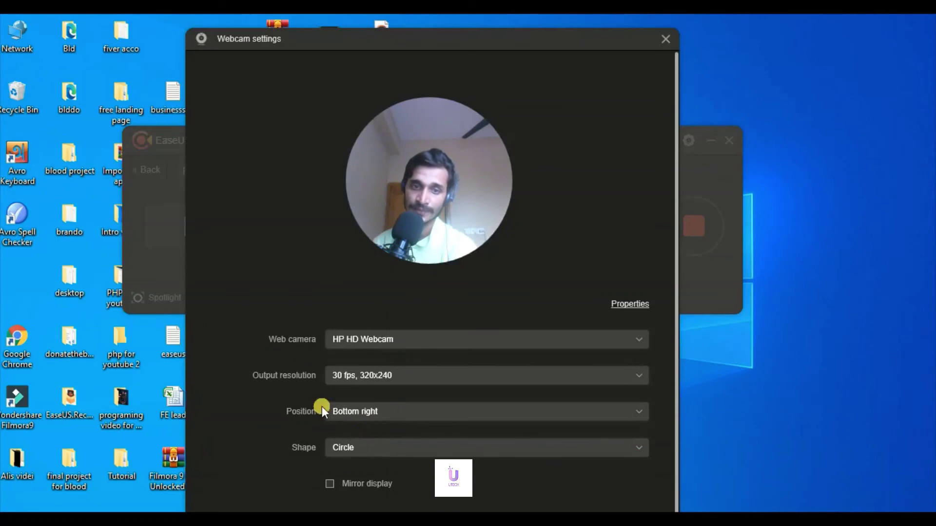
{"action": "left_click", "coordinate": [423, 340]}
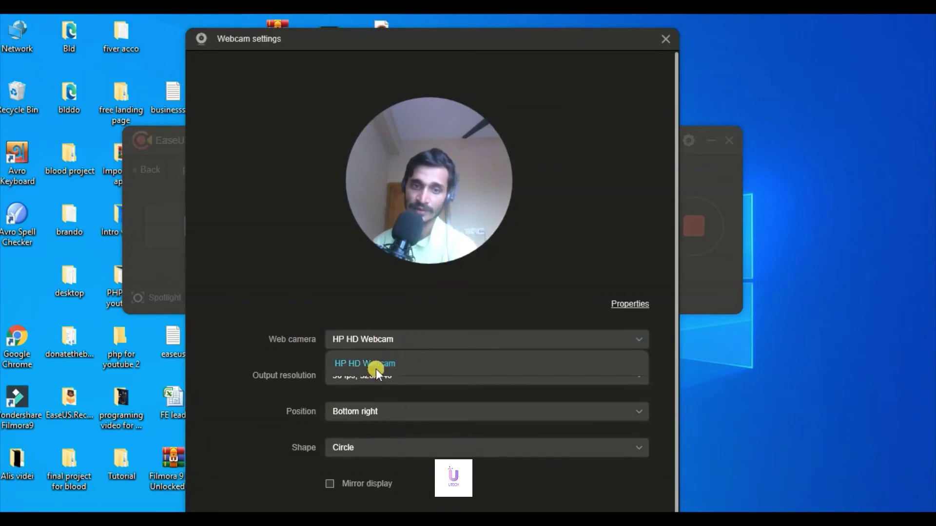
{"action": "left_click", "coordinate": [267, 393]}
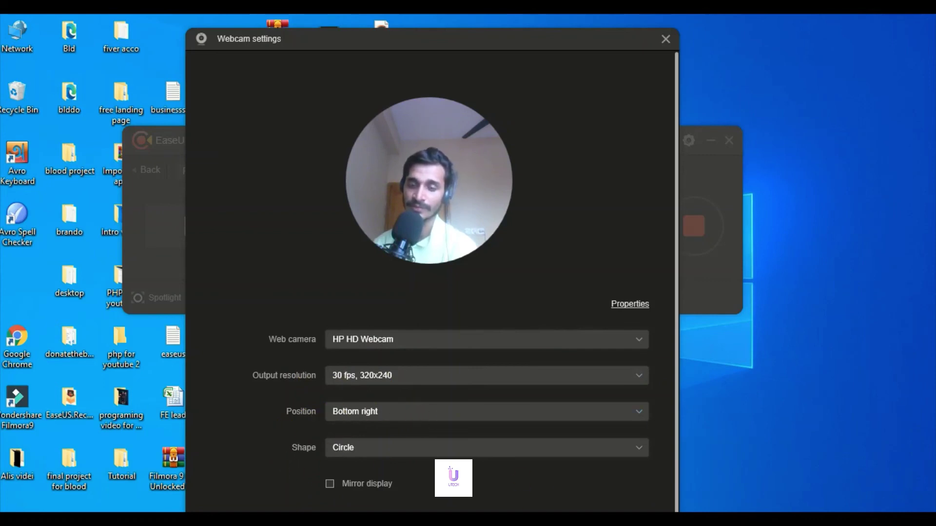
{"action": "key", "text": "Escape"}
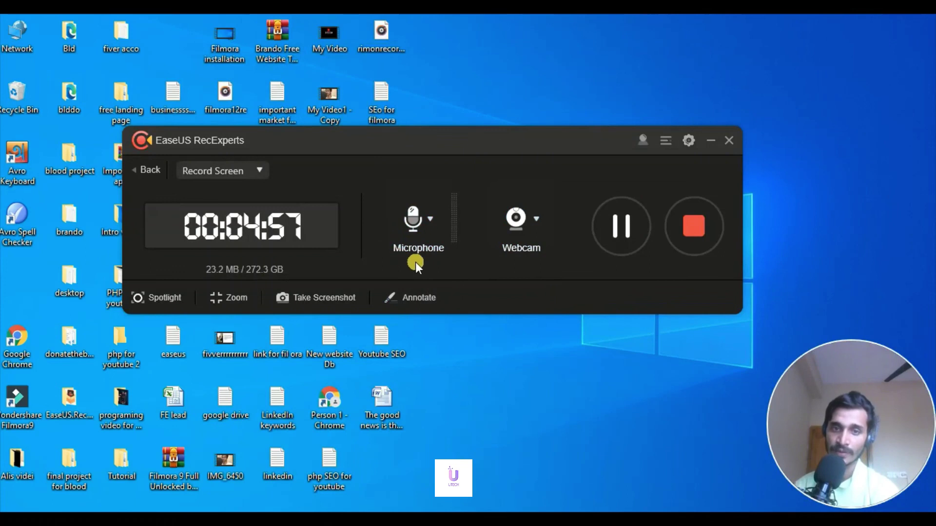
Verify RecExperts' output folder, MP4 24 fps video and MP3 audio settings, then reposition the recorder panel leftward
{"action": "left_click_drag", "start_coordinate": [485, 140], "coordinate": [606, 150]}
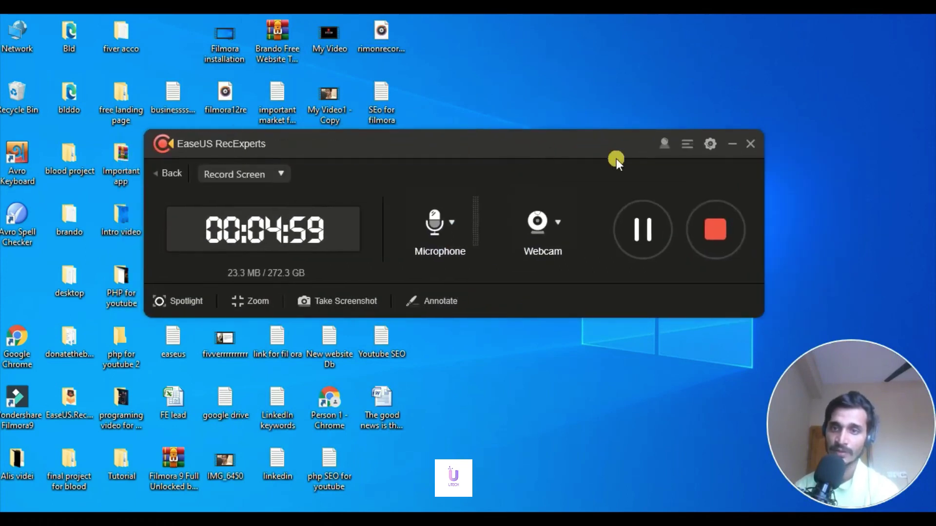
{"action": "left_click", "coordinate": [709, 144]}
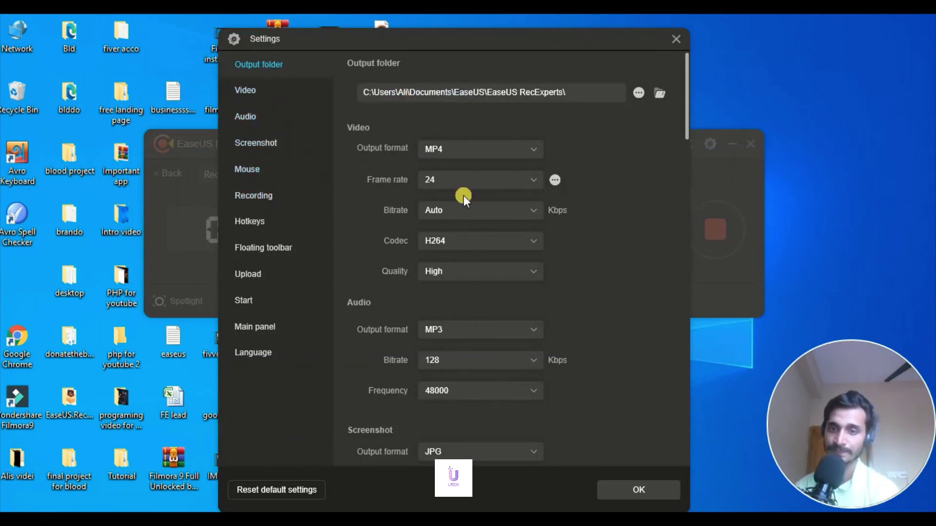
{"action": "left_click", "coordinate": [668, 490]}
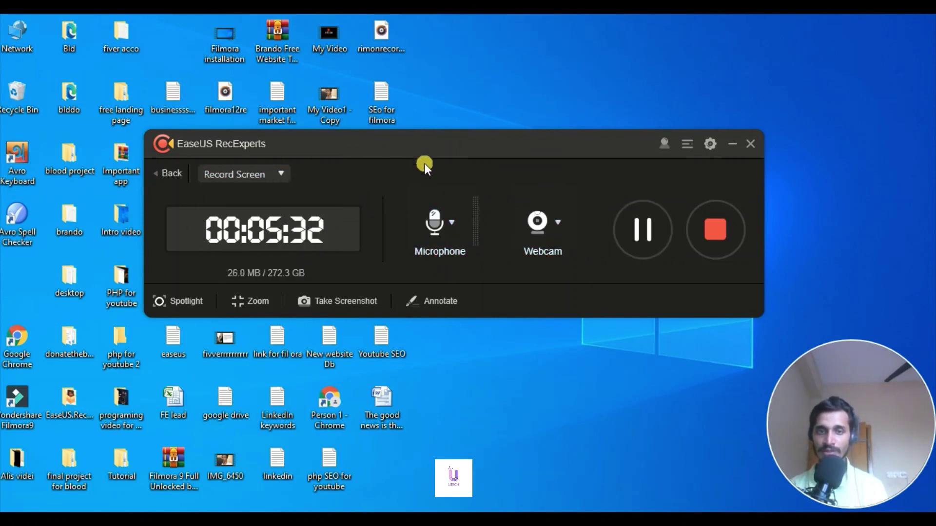
{"action": "left_click_drag", "start_coordinate": [444, 157], "coordinate": [356, 139]}
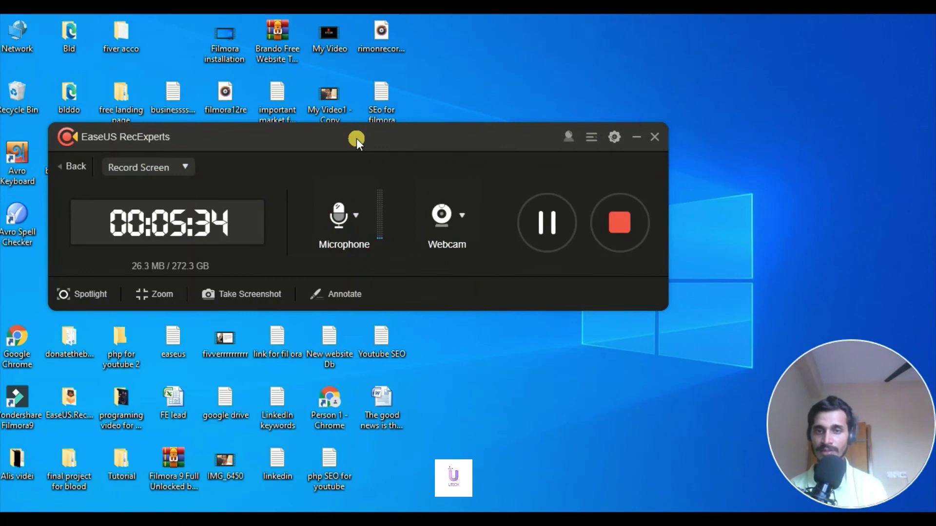